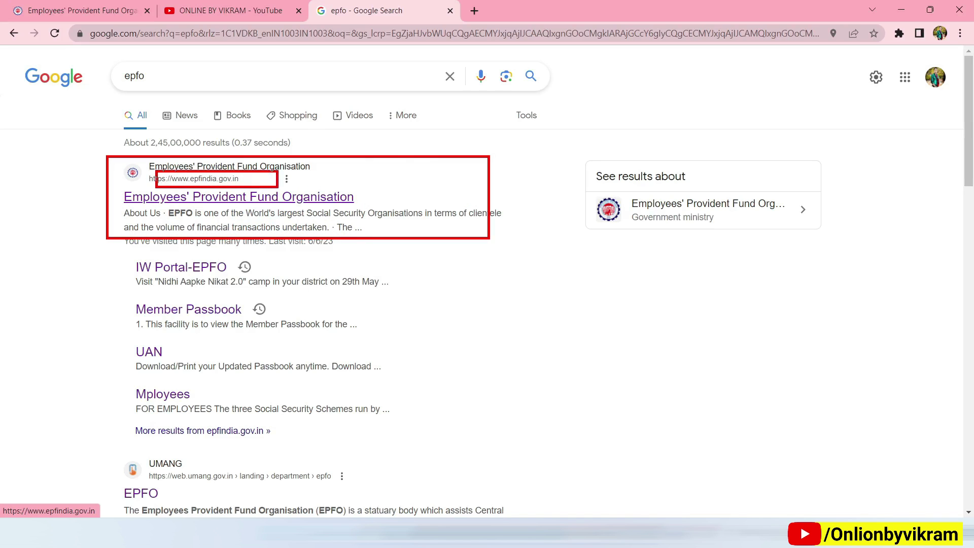
Open the Employees' Provident Fund Organisation website from the search results and go to Online Claims Member Account Transfer
{"action": "left_click", "coordinate": [252, 195]}
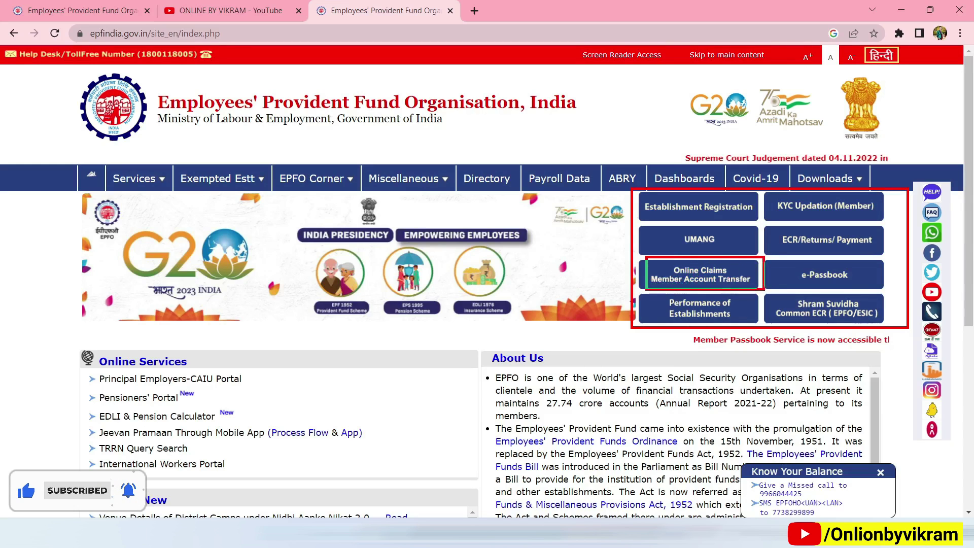
{"action": "left_click", "coordinate": [735, 287]}
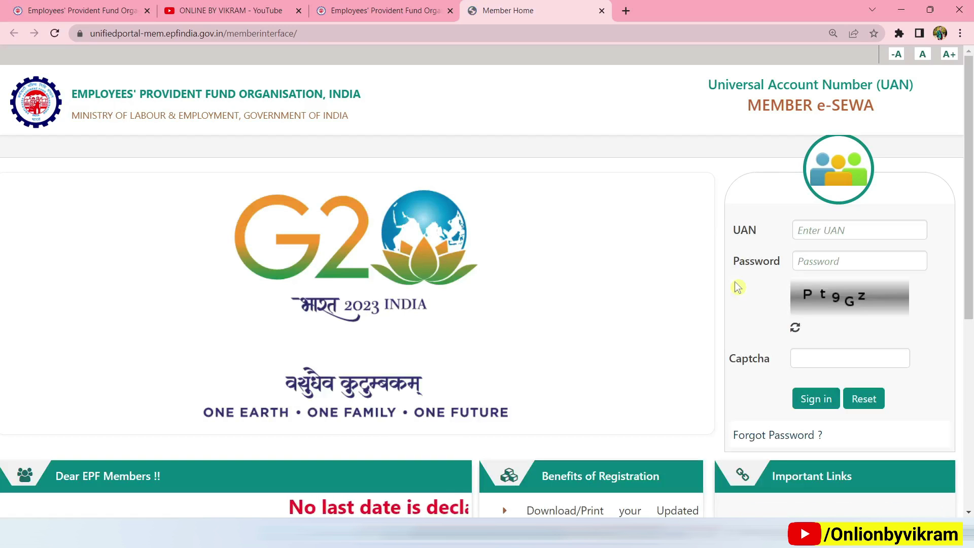
Open the Know your UAN service from the Important Links of the member portal
{"action": "scroll", "coordinate": [737, 287], "scroll_direction": "down", "scroll_amount": 5}
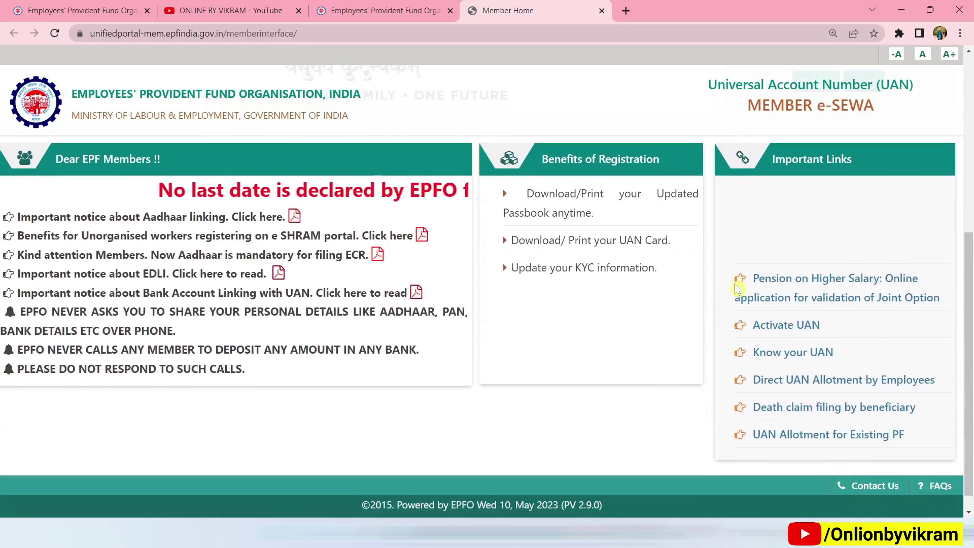
{"action": "scroll", "coordinate": [737, 287], "scroll_direction": "up", "scroll_amount": 4}
{"action": "scroll", "coordinate": [737, 287], "scroll_direction": "up", "scroll_amount": 1}
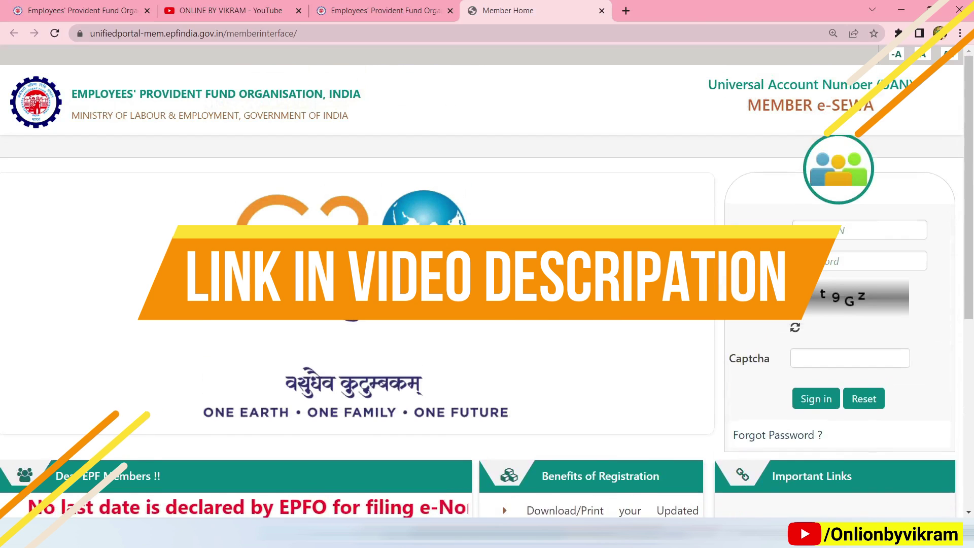
{"action": "scroll", "coordinate": [737, 287], "scroll_direction": "down", "scroll_amount": 4}
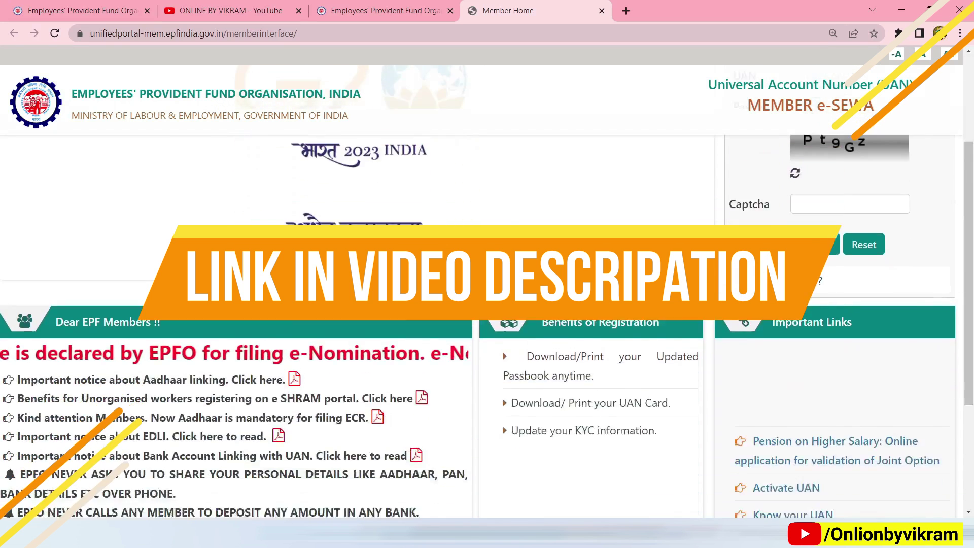
{"action": "scroll", "coordinate": [737, 287], "scroll_direction": "up", "scroll_amount": 2}
{"action": "scroll", "coordinate": [737, 287], "scroll_direction": "up", "scroll_amount": 2}
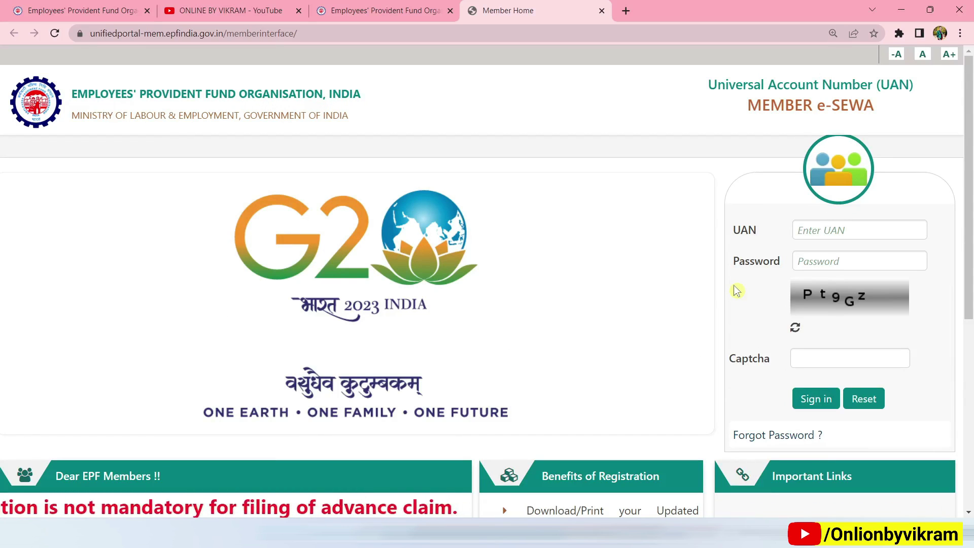
{"action": "scroll", "coordinate": [737, 291], "scroll_direction": "down", "scroll_amount": 5}
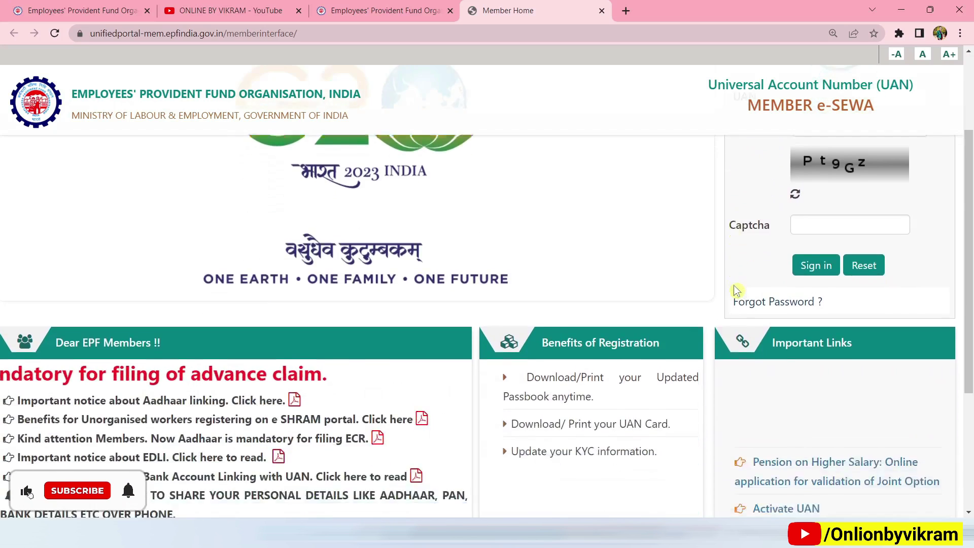
{"action": "scroll", "coordinate": [737, 291], "scroll_direction": "down", "scroll_amount": 2}
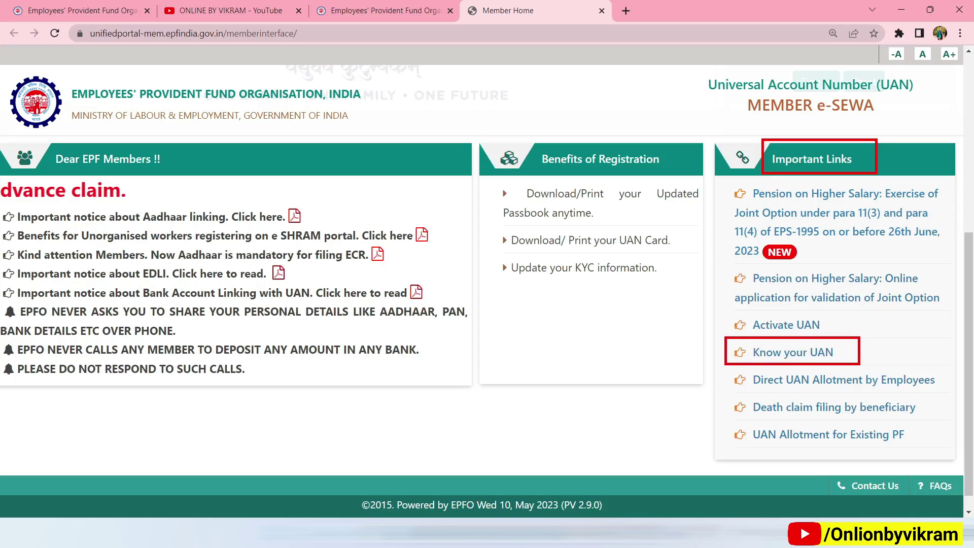
{"action": "left_click", "coordinate": [800, 353]}
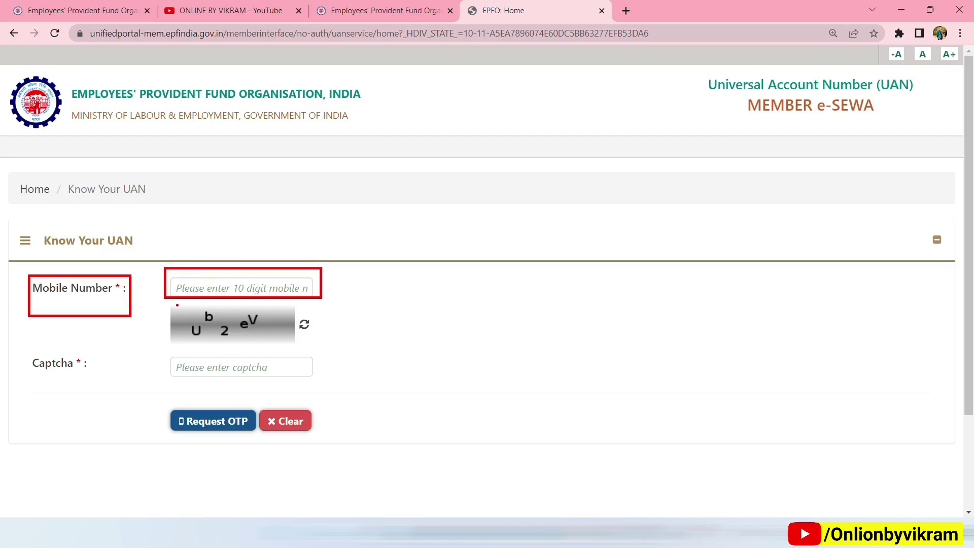
{"action": "mouse_move", "coordinate": [177, 305]}
{"action": "left_mouse_down"}
{"action": "mouse_move", "coordinate": [246, 347]}
{"action": "mouse_move", "coordinate": [291, 349]}
{"action": "left_mouse_up"}
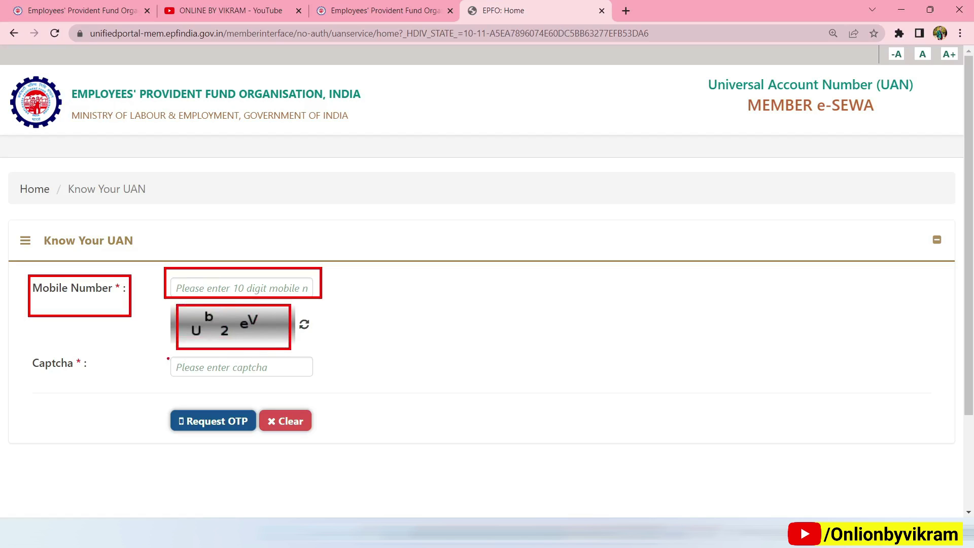
{"action": "mouse_move", "coordinate": [166, 355]}
{"action": "left_mouse_down"}
{"action": "mouse_move", "coordinate": [235, 376]}
{"action": "mouse_move", "coordinate": [304, 376]}
{"action": "left_mouse_up"}
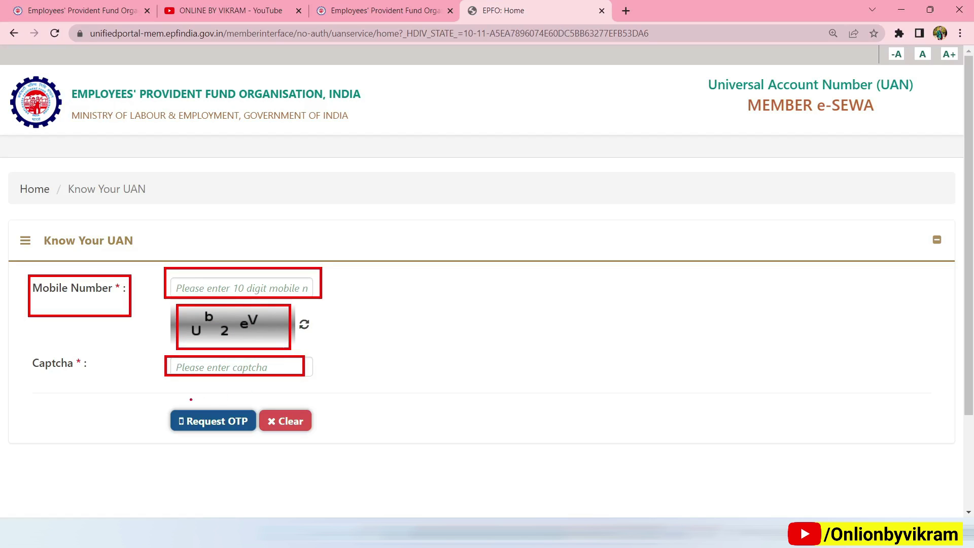
{"action": "left_click_drag", "start_coordinate": [164, 401], "coordinate": [256, 435]}
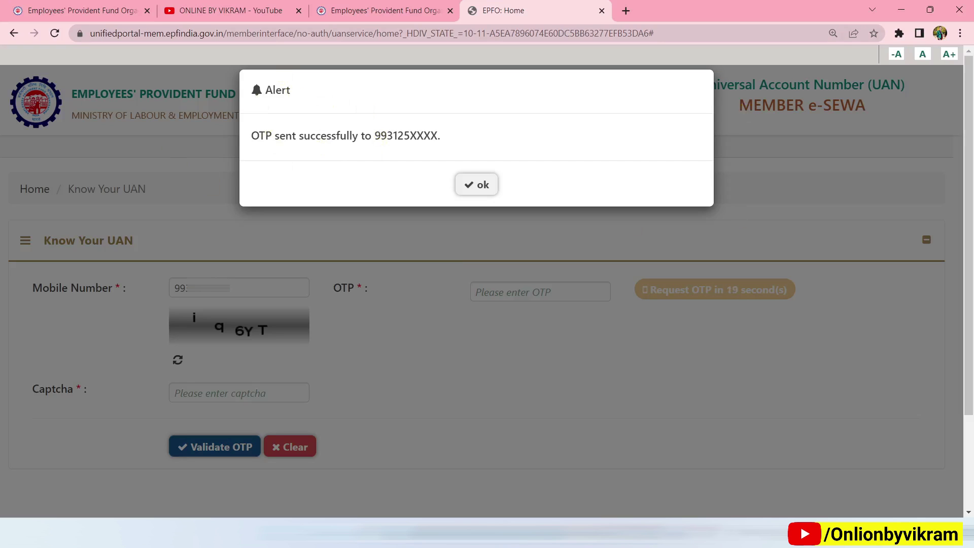
{"action": "mouse_move", "coordinate": [247, 121]}
{"action": "left_mouse_down"}
{"action": "mouse_move", "coordinate": [285, 149]}
{"action": "mouse_move", "coordinate": [454, 150]}
{"action": "left_mouse_up"}
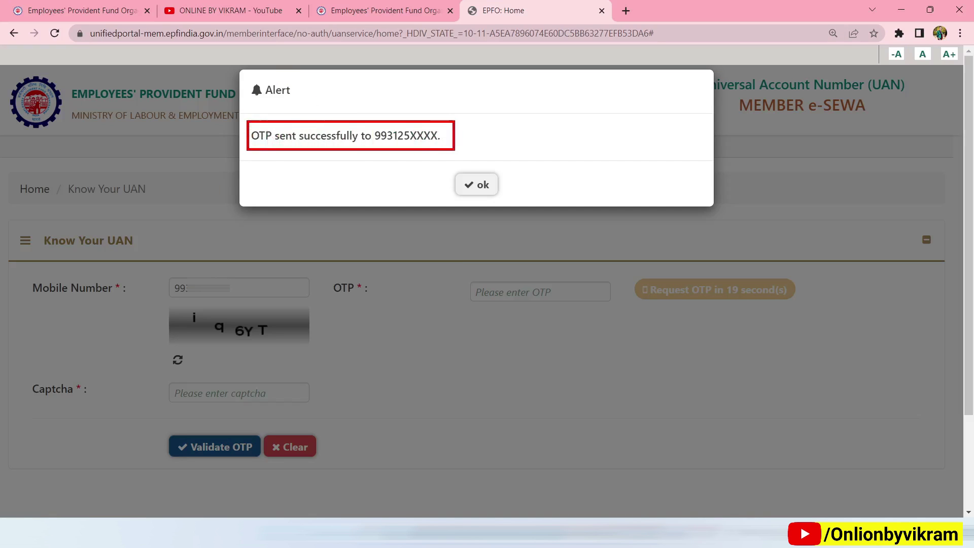
{"action": "mouse_move", "coordinate": [363, 115]}
{"action": "left_mouse_down"}
{"action": "mouse_move", "coordinate": [459, 148]}
{"action": "mouse_move", "coordinate": [505, 199]}
{"action": "left_mouse_up"}
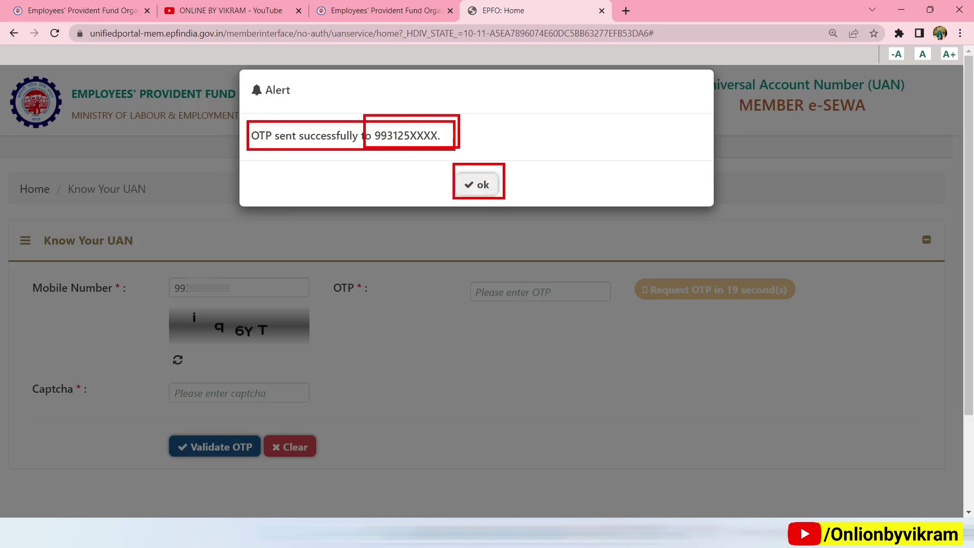
Acknowledge the alert for the OTP request to return to the Know Your UAN form
{"action": "left_click", "coordinate": [481, 183]}
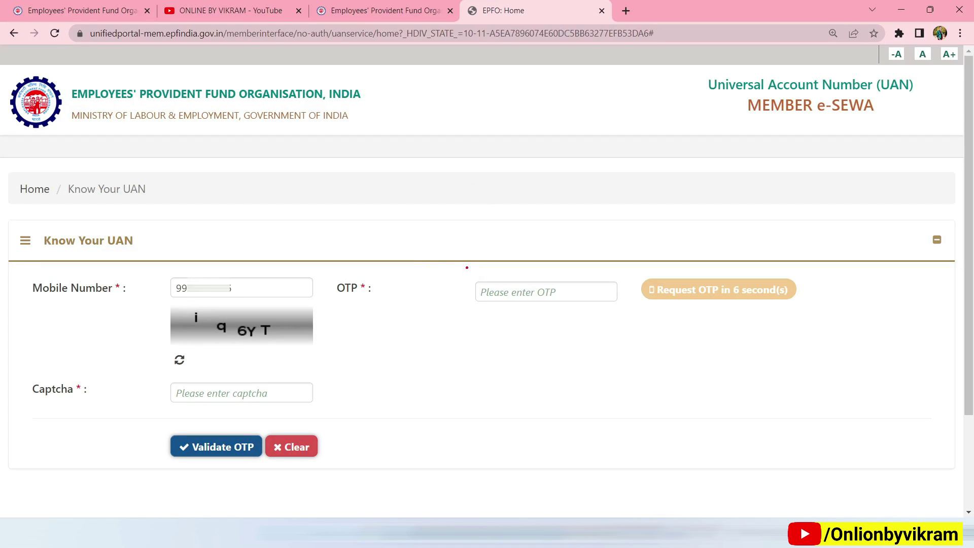
{"action": "mouse_move", "coordinate": [466, 267]}
{"action": "left_mouse_down"}
{"action": "mouse_move", "coordinate": [547, 310]}
{"action": "mouse_move", "coordinate": [604, 317]}
{"action": "left_mouse_up"}
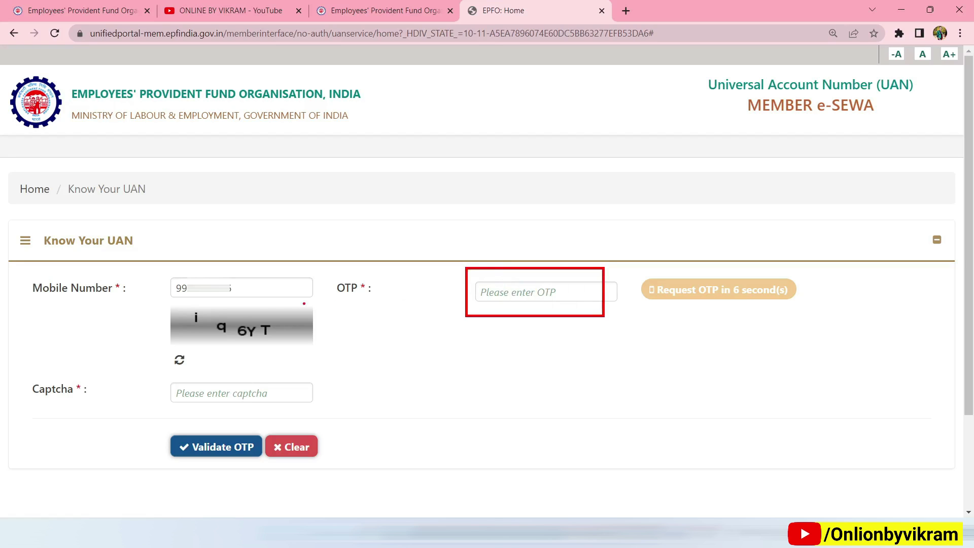
{"action": "left_click_drag", "start_coordinate": [177, 304], "coordinate": [309, 342]}
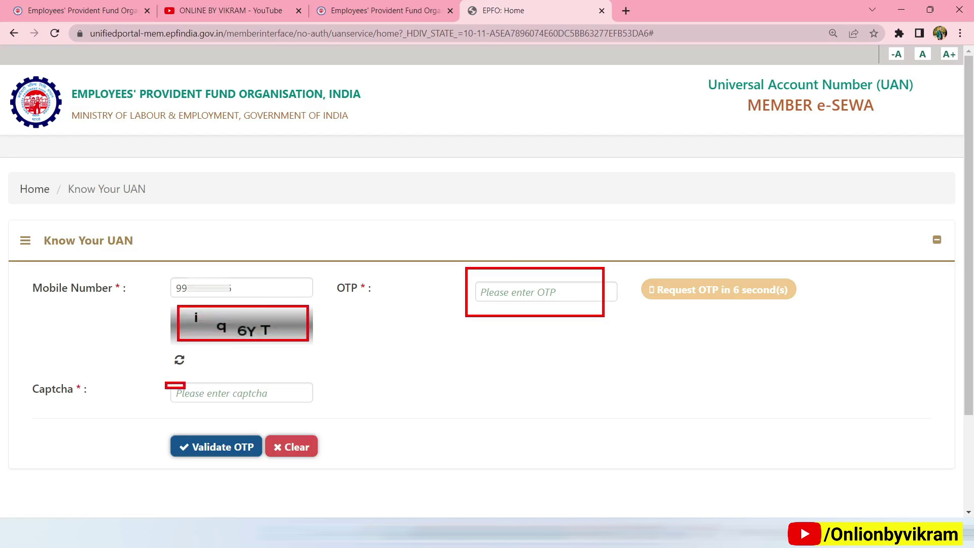
{"action": "left_click_drag", "start_coordinate": [185, 389], "coordinate": [313, 402]}
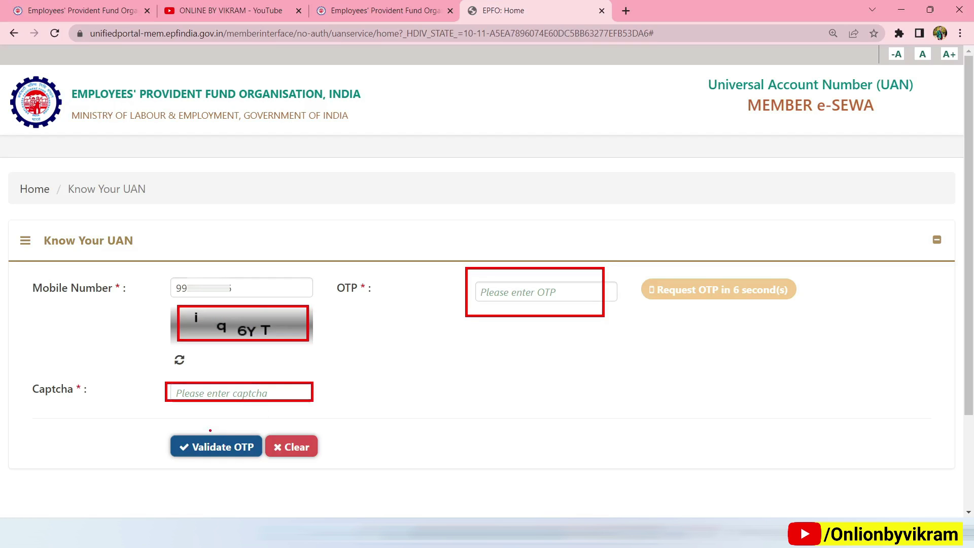
{"action": "mouse_move", "coordinate": [167, 424]}
{"action": "left_mouse_down"}
{"action": "mouse_move", "coordinate": [201, 452]}
{"action": "mouse_move", "coordinate": [261, 461]}
{"action": "left_mouse_up"}
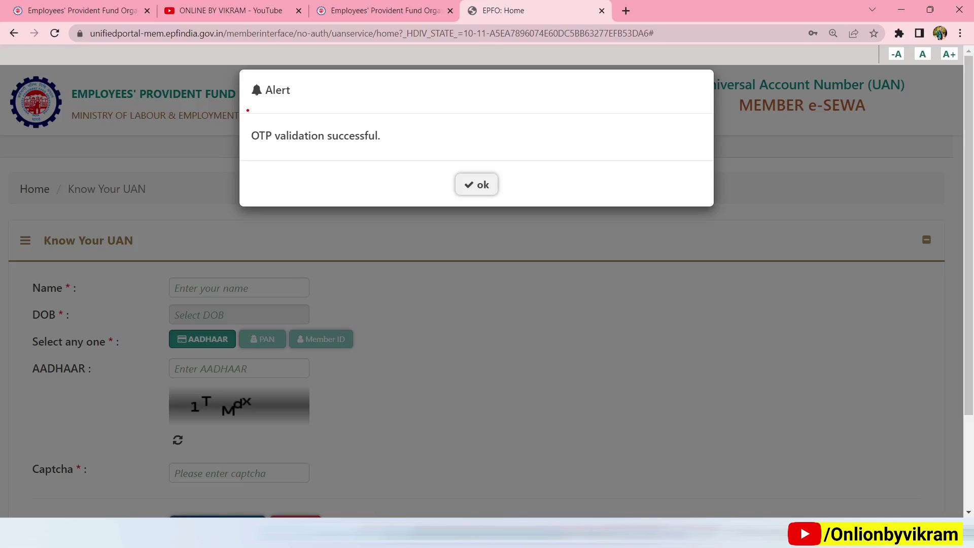
{"action": "mouse_move", "coordinate": [248, 109]}
{"action": "left_mouse_down"}
{"action": "mouse_move", "coordinate": [261, 142]}
{"action": "mouse_move", "coordinate": [286, 155]}
{"action": "mouse_move", "coordinate": [422, 158]}
{"action": "mouse_move", "coordinate": [507, 197]}
{"action": "left_mouse_up"}
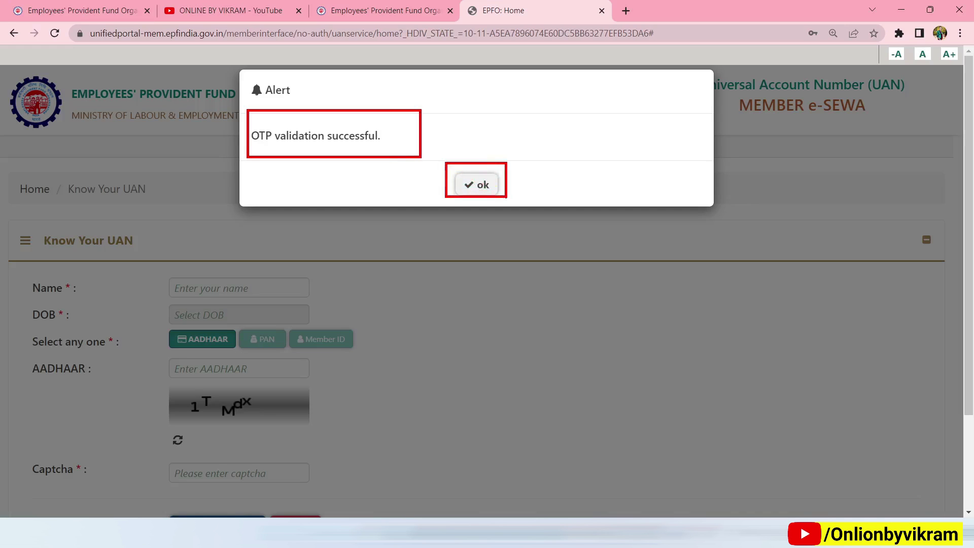
Acknowledge the OTP validation alert and pick the date of birth in the Know Your UAN form
{"action": "left_click", "coordinate": [486, 184]}
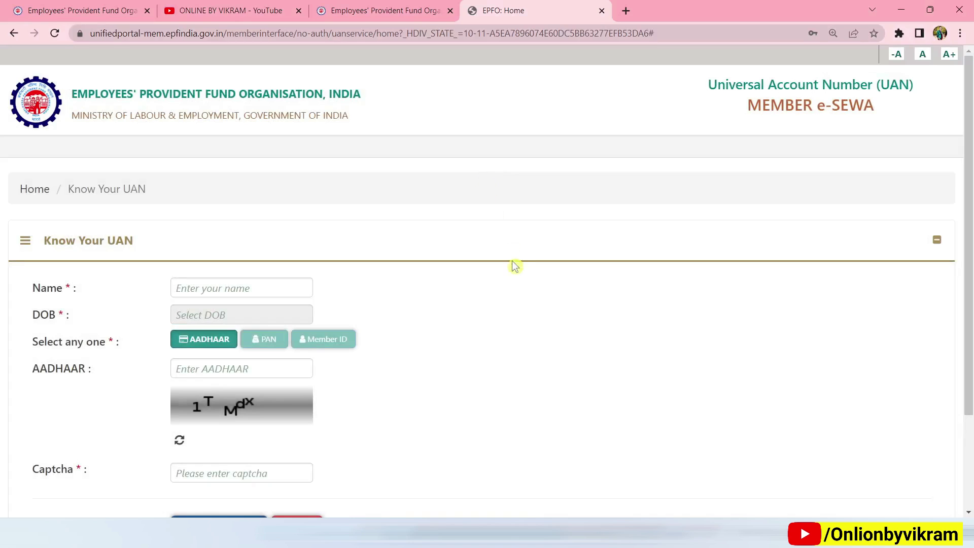
{"action": "scroll", "coordinate": [515, 266], "scroll_direction": "down", "scroll_amount": 1}
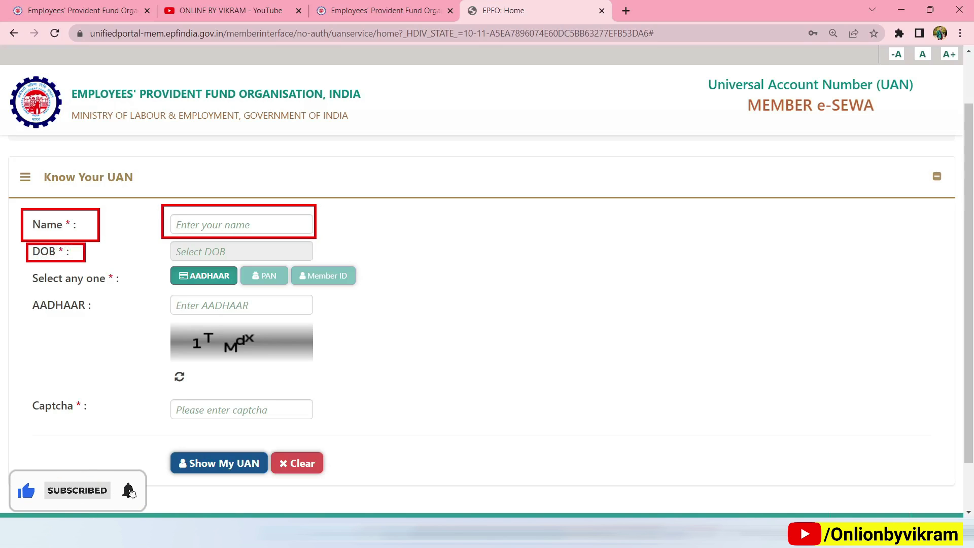
{"action": "left_click", "coordinate": [218, 251]}
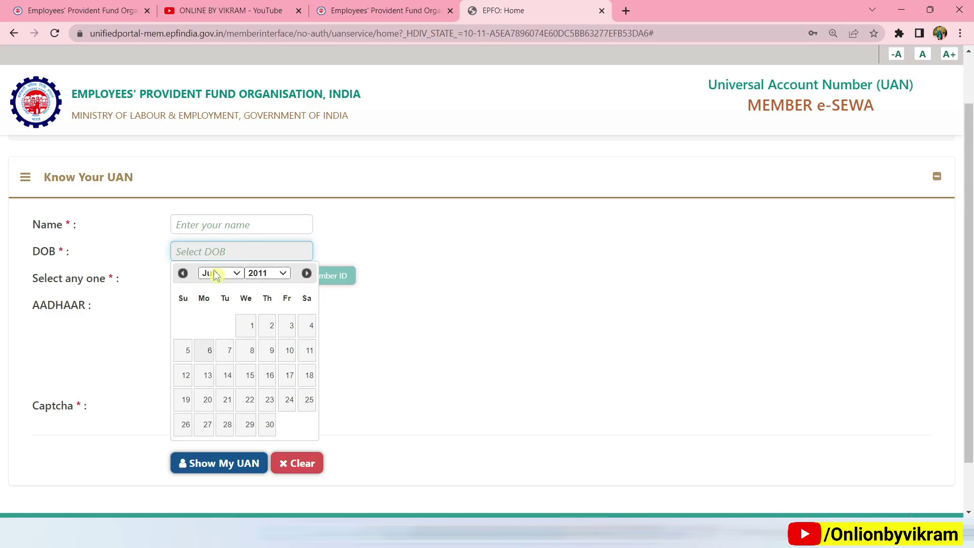
{"action": "left_click", "coordinate": [250, 355]}
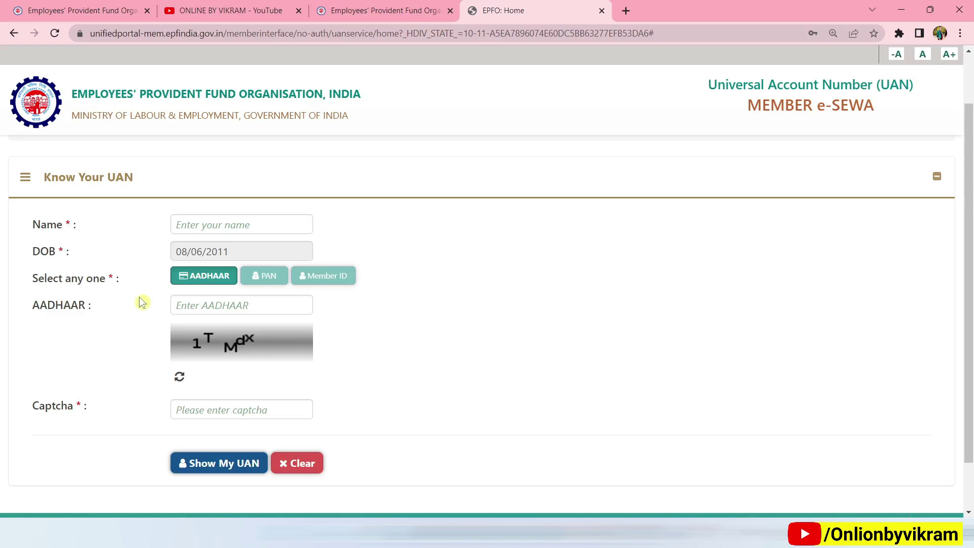
{"action": "mouse_move", "coordinate": [21, 263]}
{"action": "left_mouse_down"}
{"action": "mouse_move", "coordinate": [51, 280]}
{"action": "mouse_move", "coordinate": [118, 289]}
{"action": "left_mouse_up"}
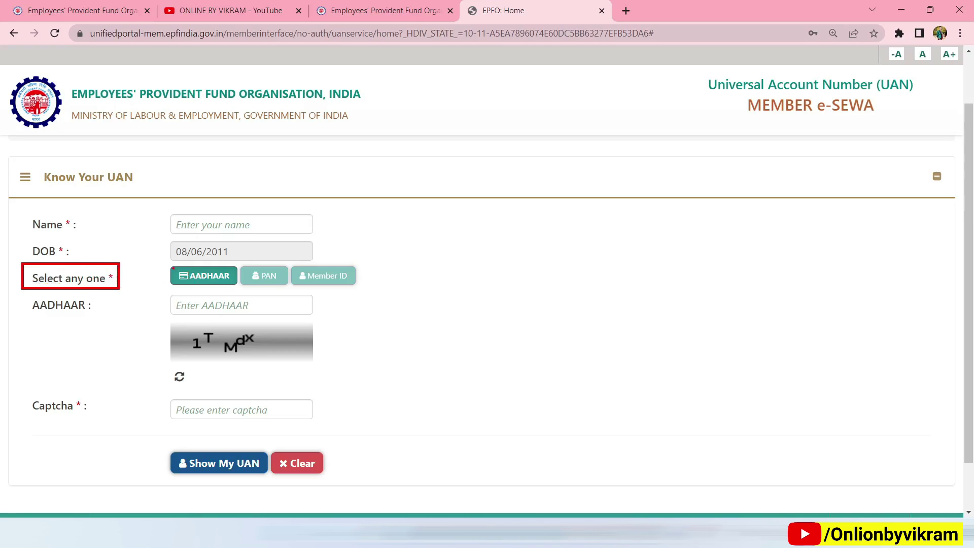
{"action": "left_click_drag", "start_coordinate": [165, 264], "coordinate": [232, 285]}
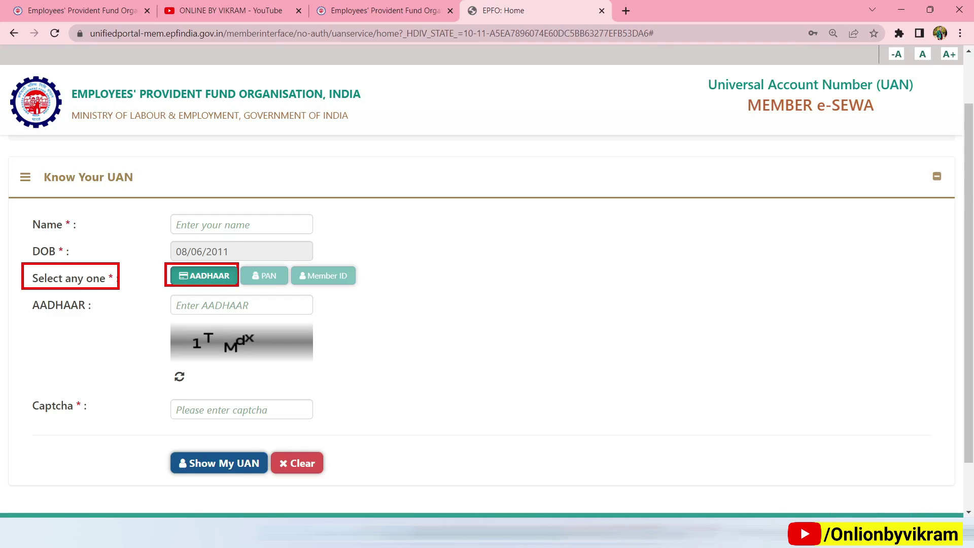
{"action": "left_click_drag", "start_coordinate": [238, 286], "coordinate": [240, 288]}
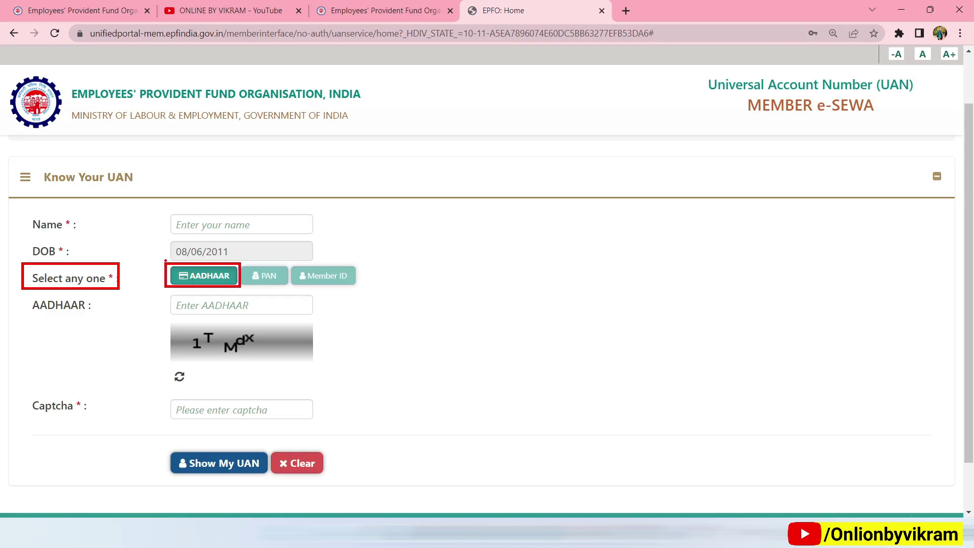
{"action": "mouse_move", "coordinate": [164, 262]}
{"action": "left_mouse_down"}
{"action": "mouse_move", "coordinate": [207, 287]}
{"action": "mouse_move", "coordinate": [237, 291]}
{"action": "left_mouse_up"}
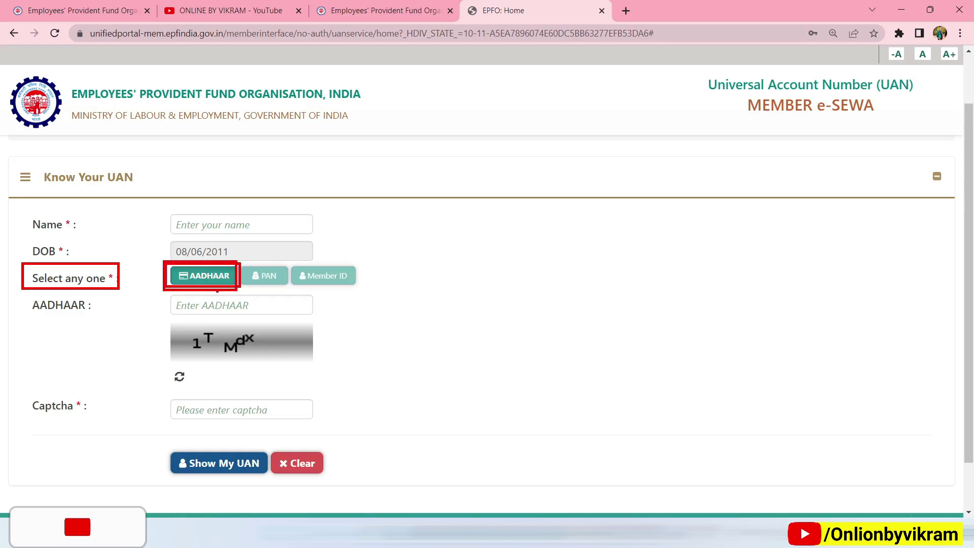
{"action": "mouse_move", "coordinate": [171, 297]}
{"action": "left_mouse_down"}
{"action": "mouse_move", "coordinate": [219, 312]}
{"action": "mouse_move", "coordinate": [307, 316]}
{"action": "left_mouse_up"}
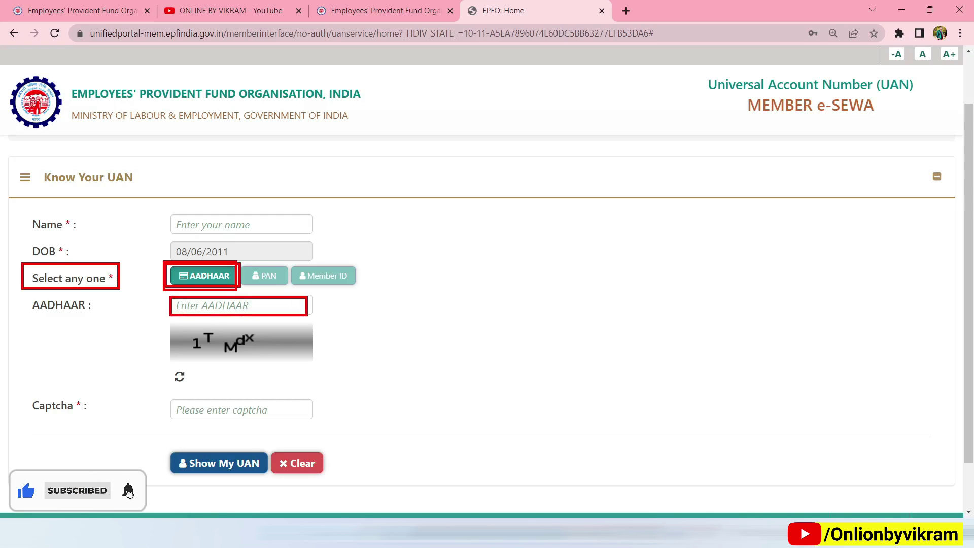
Look at the fields required for the PAN and Member ID identification options, ending back on AADHAAR
{"action": "key", "text": "Escape"}
{"action": "left_click", "coordinate": [265, 280]}
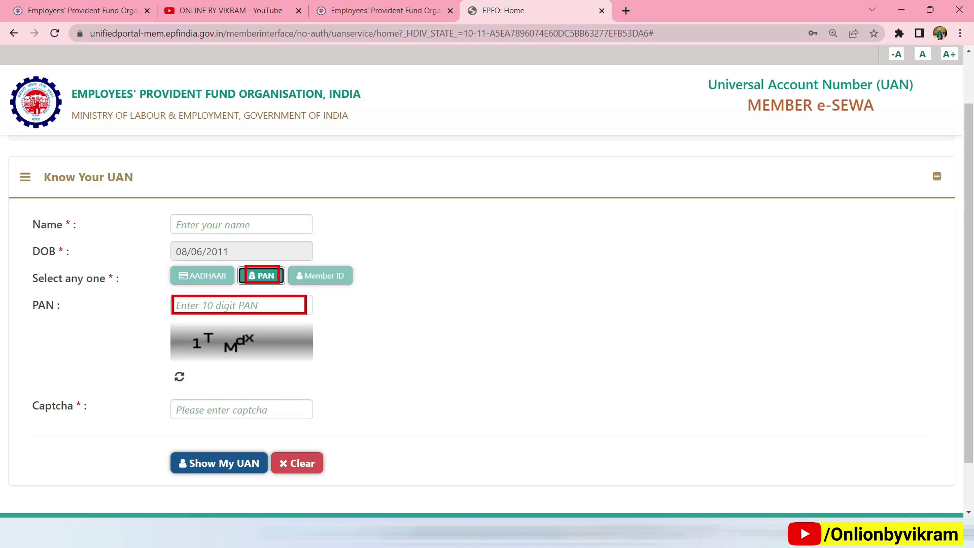
{"action": "left_click", "coordinate": [312, 282]}
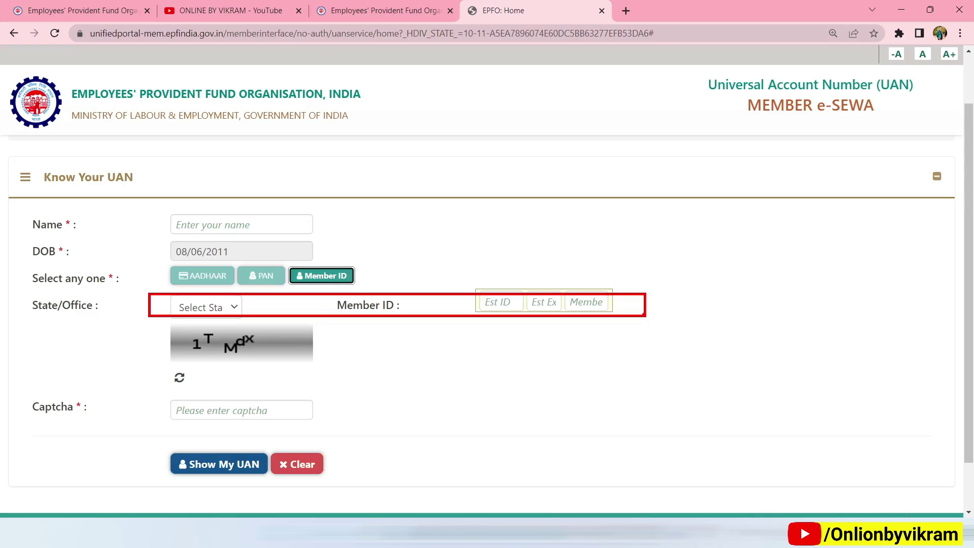
{"action": "left_click", "coordinate": [210, 282]}
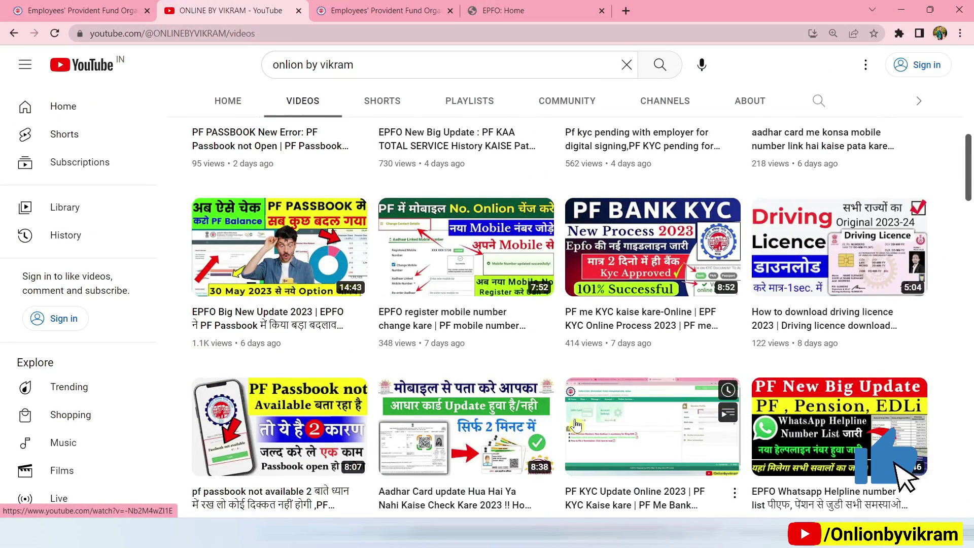
{"action": "scroll", "coordinate": [576, 425], "scroll_direction": "up", "scroll_amount": 10}
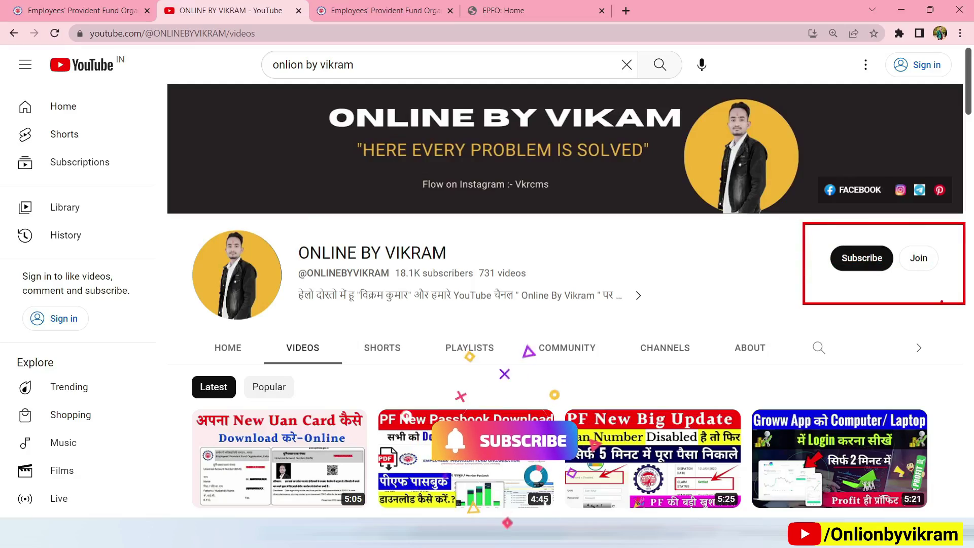
{"action": "scroll", "coordinate": [765, 387], "scroll_direction": "down", "scroll_amount": 20}
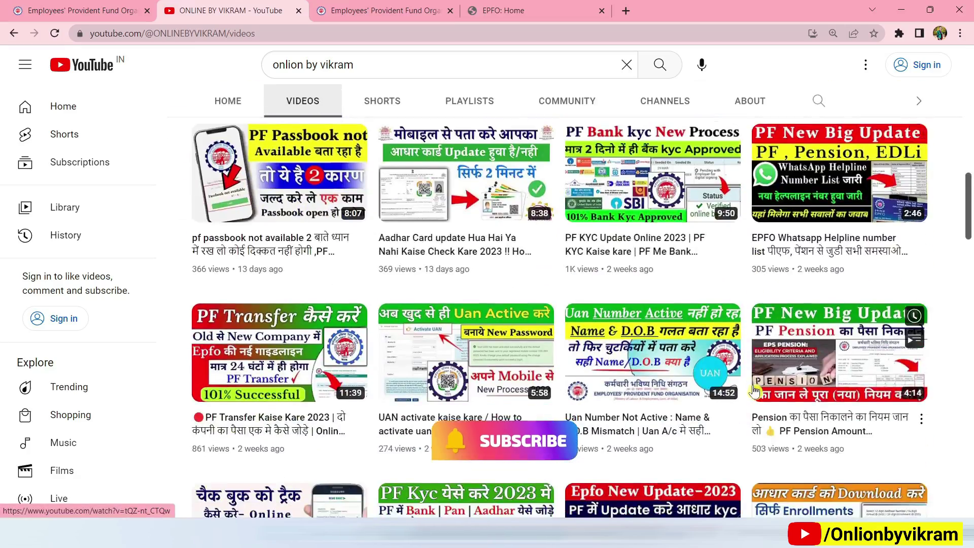
{"action": "scroll", "coordinate": [754, 391], "scroll_direction": "down", "scroll_amount": 15}
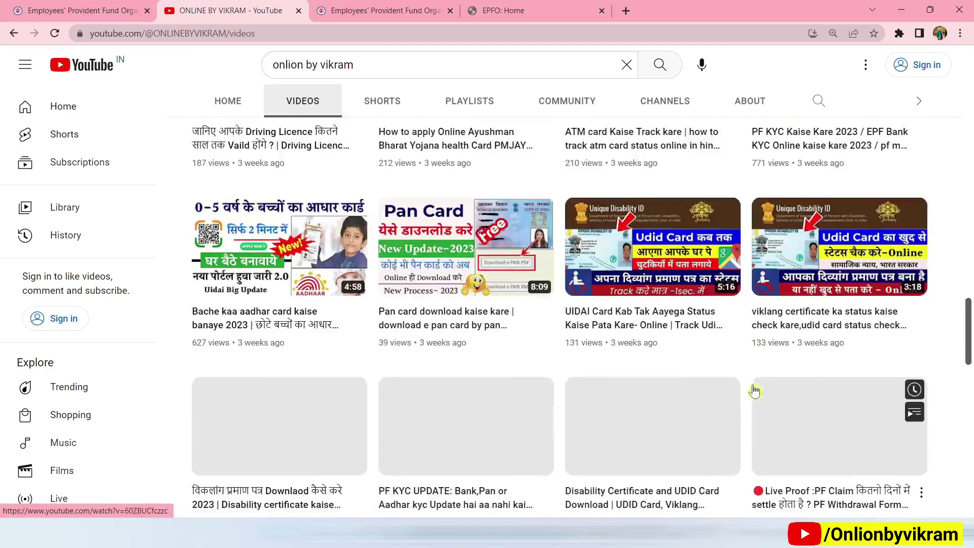
{"action": "scroll", "coordinate": [754, 390], "scroll_direction": "down", "scroll_amount": 9}
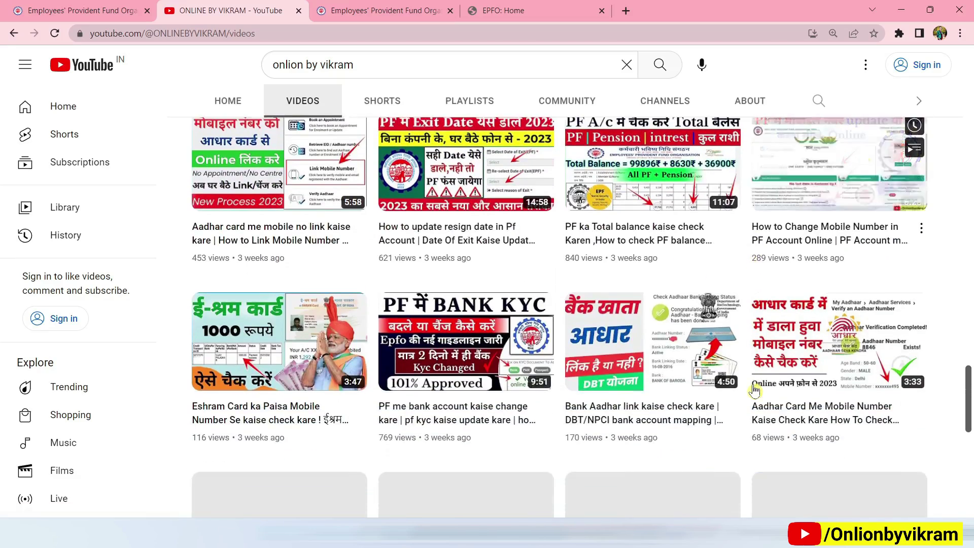
{"action": "scroll", "coordinate": [754, 391], "scroll_direction": "down", "scroll_amount": 4}
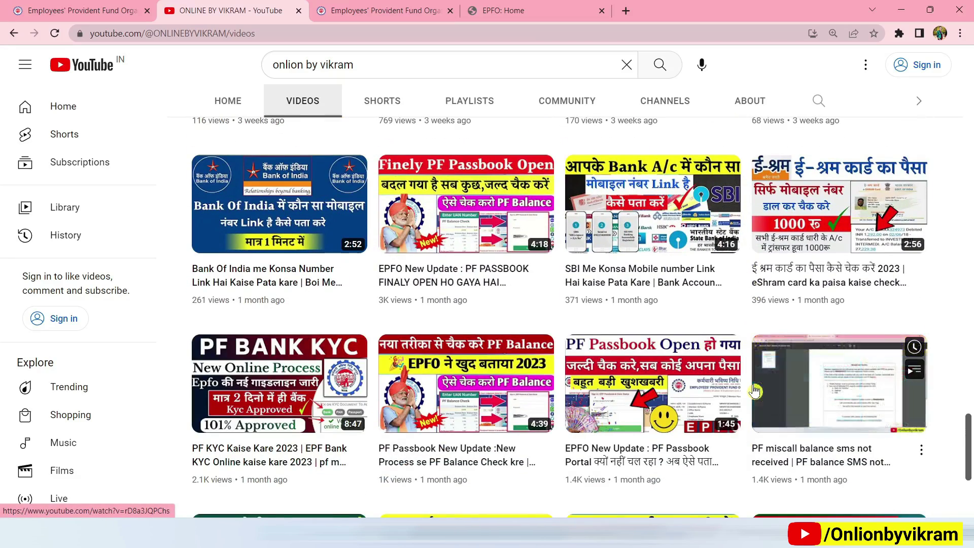